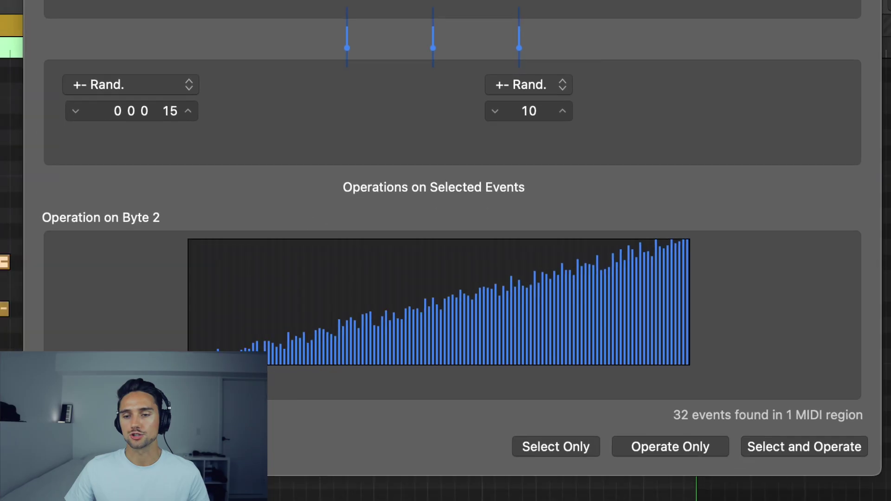
Apply the Humanize operation to the selected hi-hat notes with position randomised by 15 ticks and velocity by 10
click(660, 452)
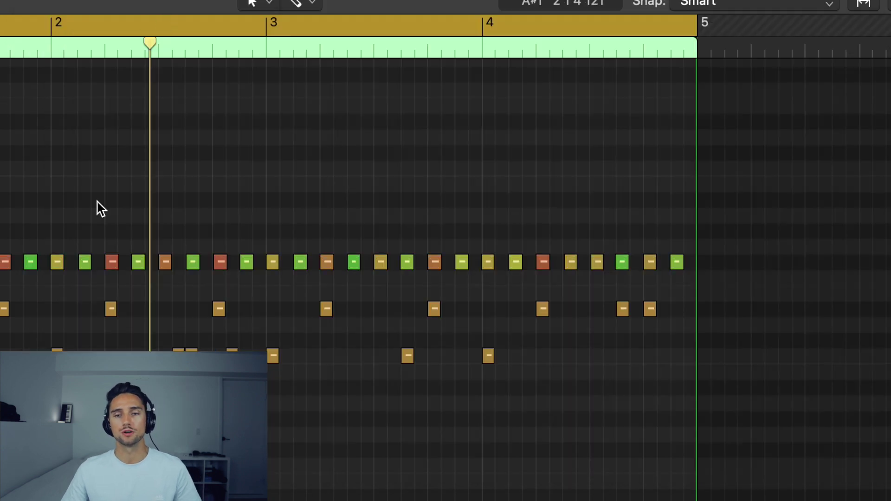
key(super+Right)
scroll(179, 188, left, 3)
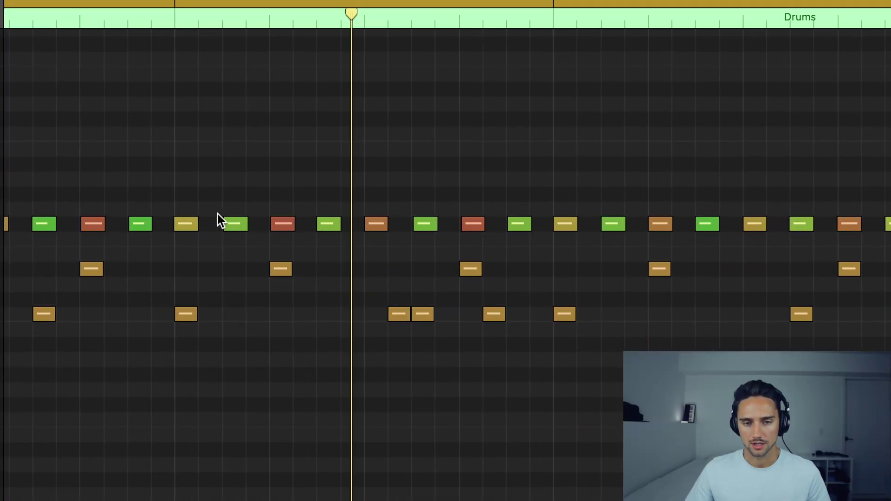
scroll(121, 221, left, 8)
click(312, 230)
click(496, 228)
click(458, 228)
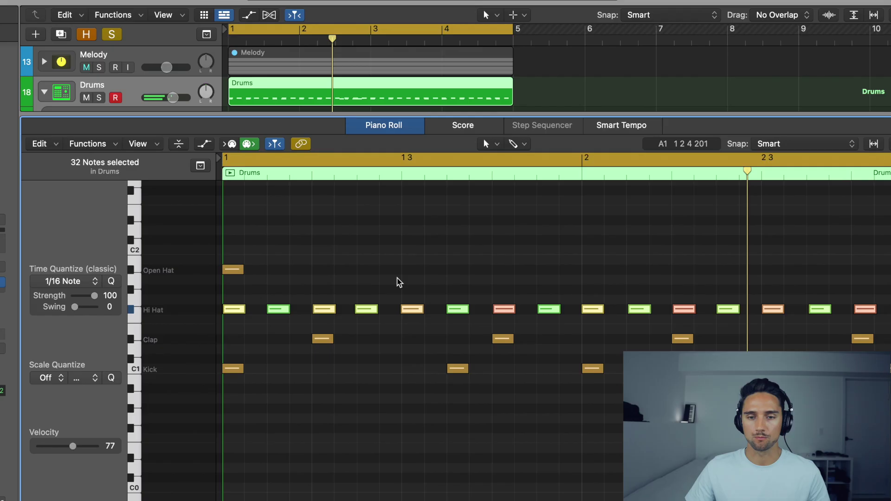
Deselect the hi-hat notes and compare the hi-hat note near beat 1 2 with the grid using the playhead
click(399, 282)
key(super+Right)
key(super+Right)
key(super+Right)
key(super+Right)
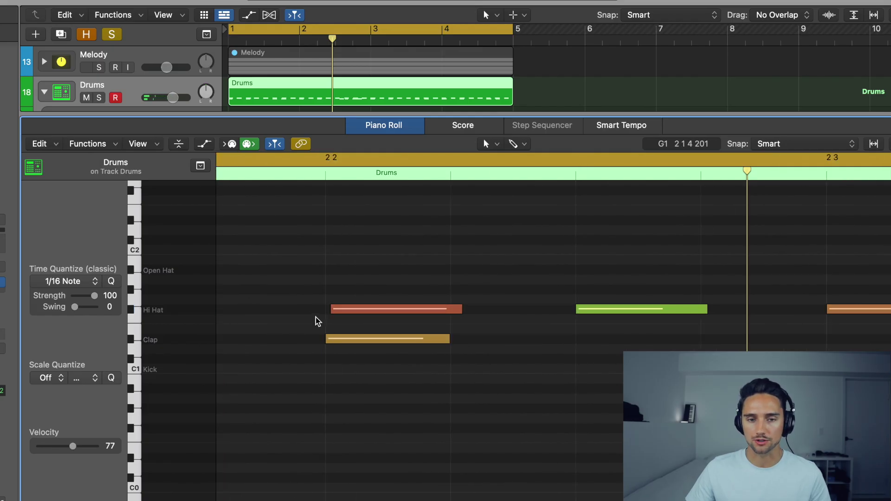
scroll(328, 324, left, 15)
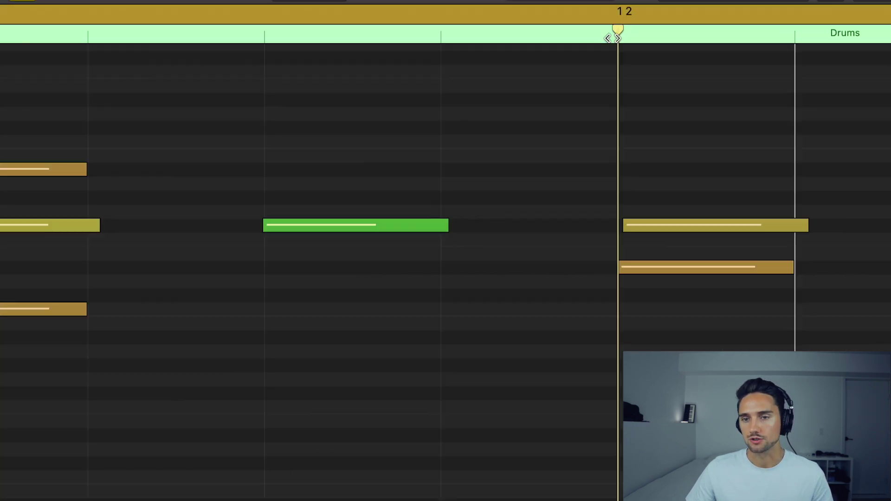
mouse_move(620, 34)
mouse_down()
mouse_move(531, 34)
mouse_move(627, 40)
mouse_move(631, 48)
mouse_move(629, 36)
mouse_up()
scroll(630, 118, down, 4)
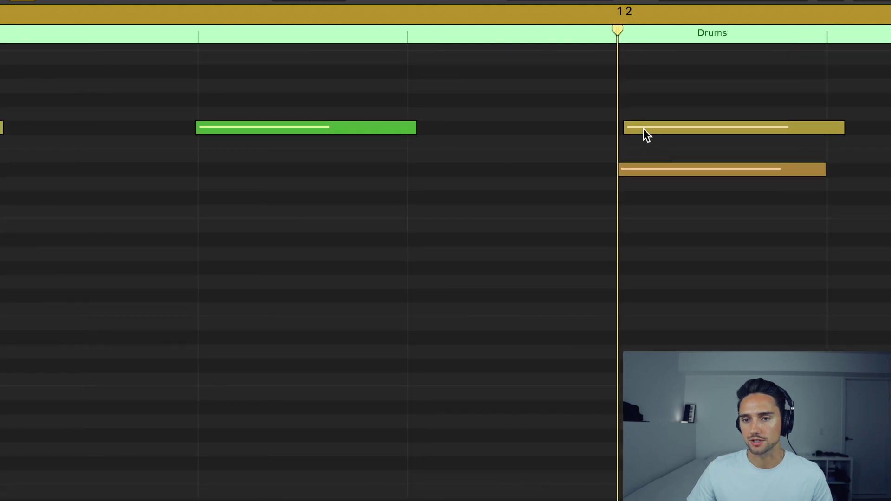
click(631, 127)
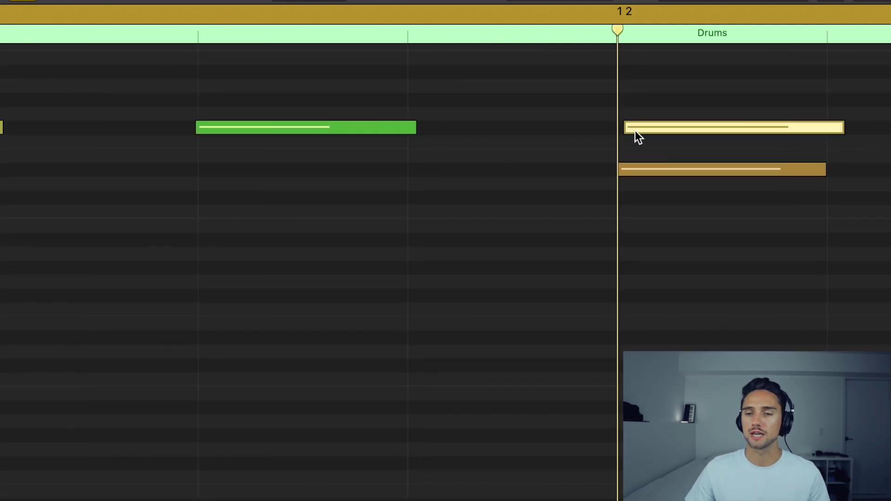
Examine the timing offsets of the following hi-hat notes against the grid, placing the playhead up to beats 1 3 and 1 4
scroll(657, 133, right, 8)
click(629, 33)
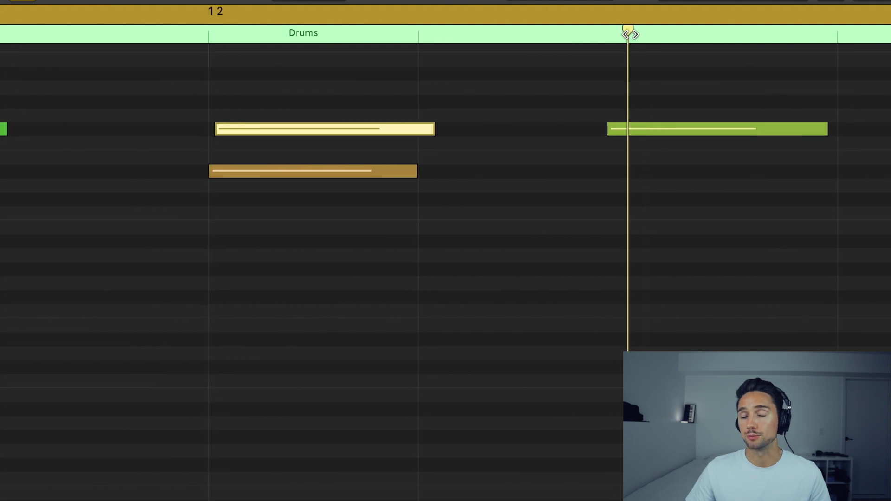
scroll(659, 135, right, 14)
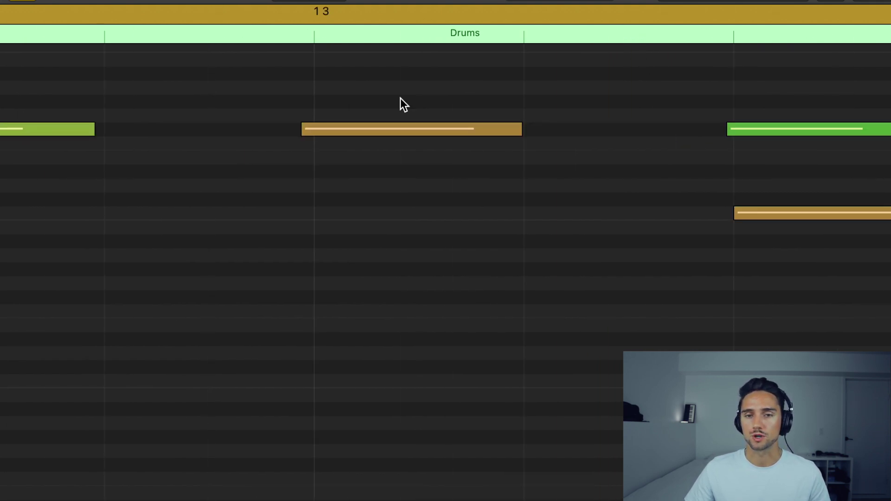
click(324, 41)
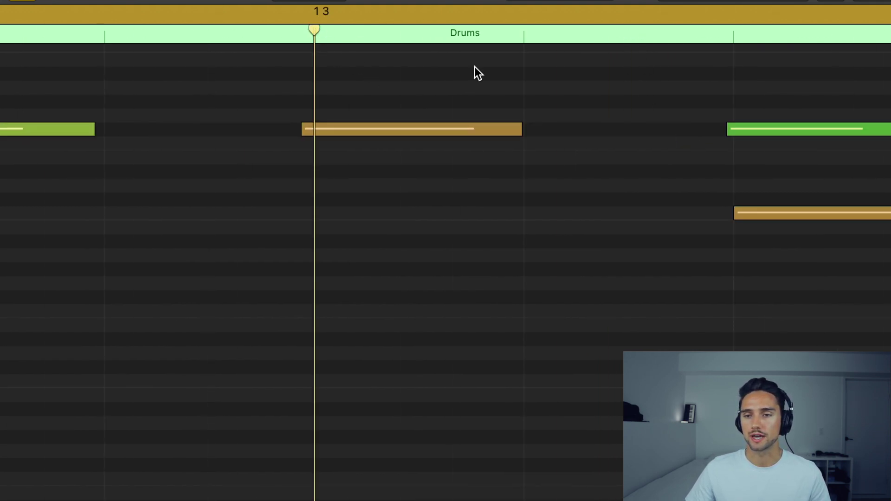
click(732, 36)
scroll(748, 90, right, 8)
click(732, 40)
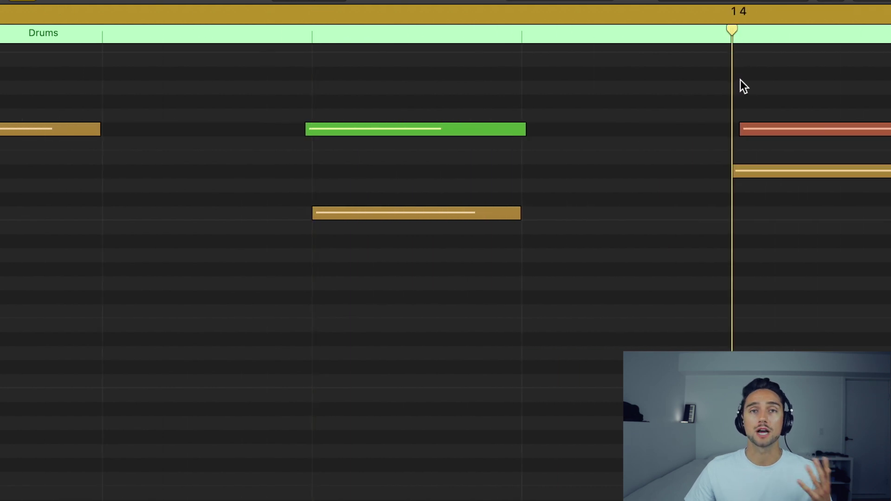
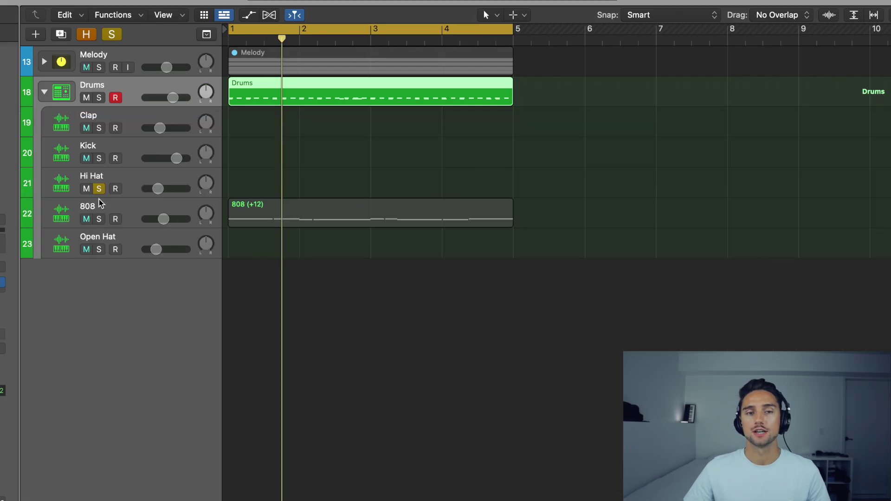
Open the Drums region for note editing and raise the velocity of all hi-hat notes together to 91
click(139, 184)
double_click(284, 92)
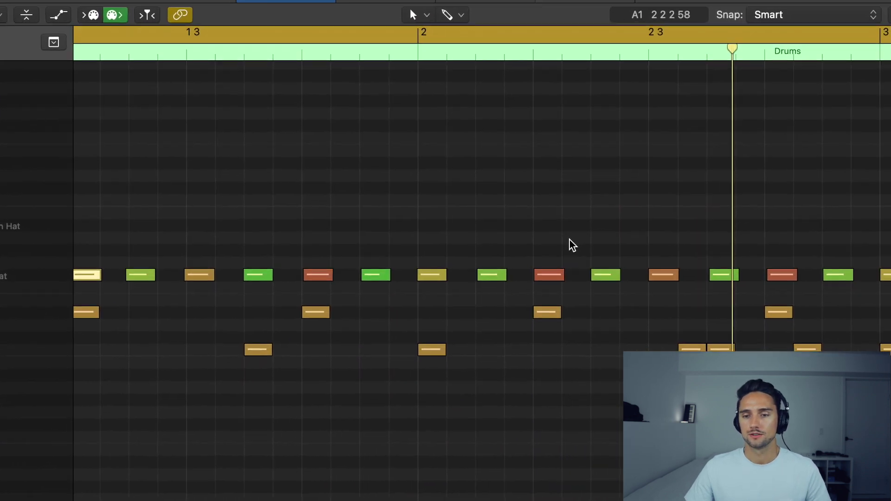
key(space)
click(156, 282)
drag(66, 392, 73, 392)
Play the drum pattern from the beginning to check the hi-hats, and clear the note selection
key(Return)
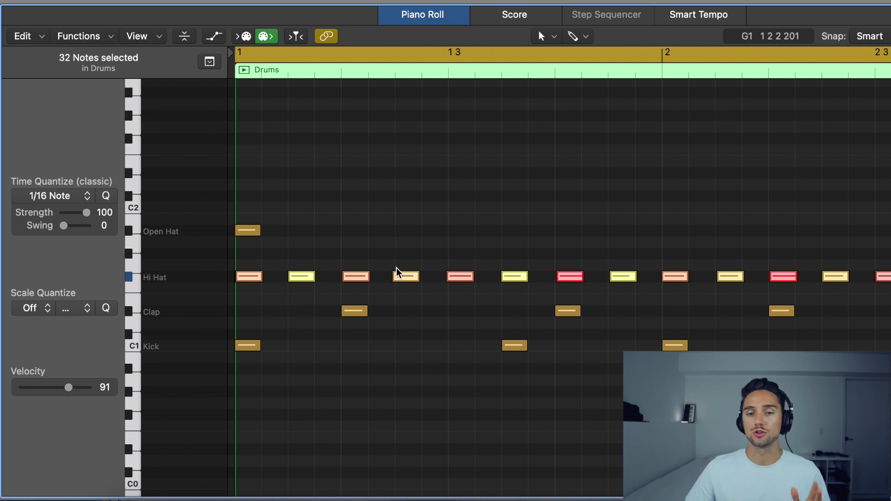
click(426, 273)
key(space)
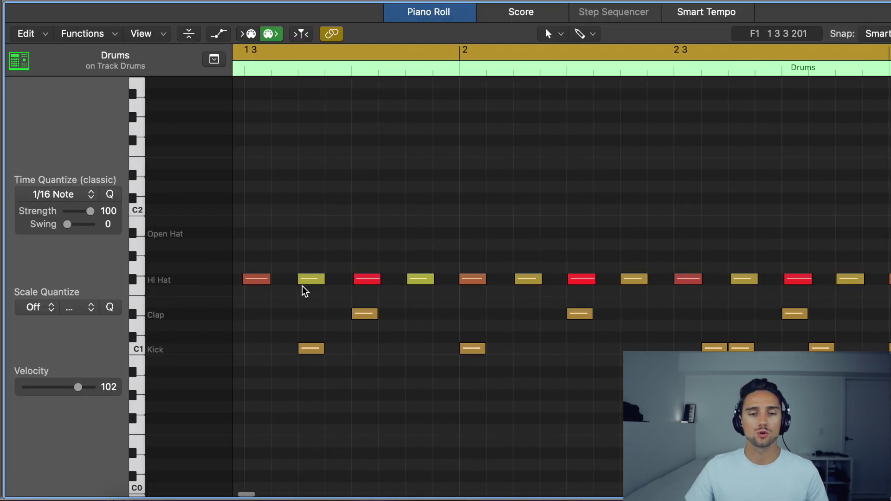
click(182, 281)
click(475, 246)
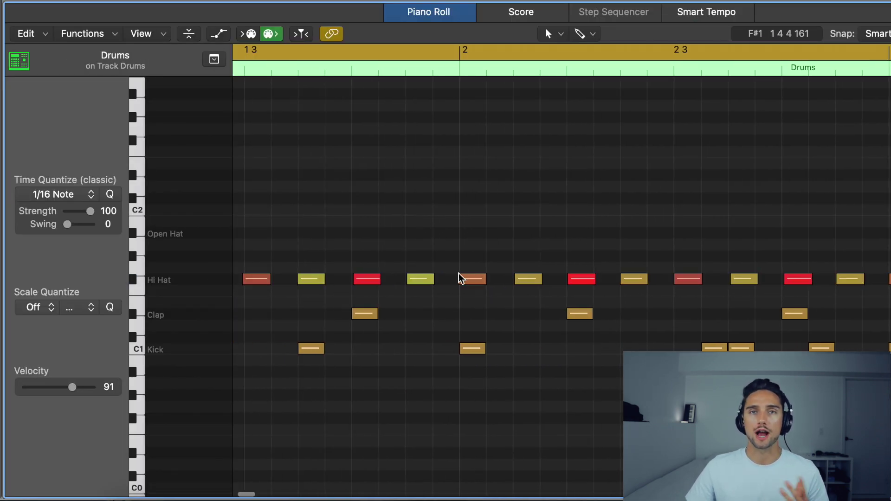
Switch to the Velocity tool and adjust a single hi-hat note's velocity to 127
key(t)
key(t)
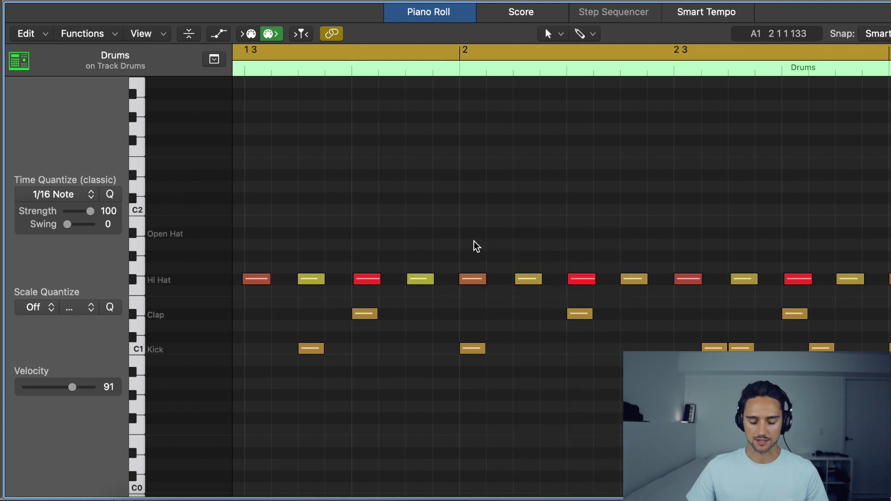
key(t)
key(v)
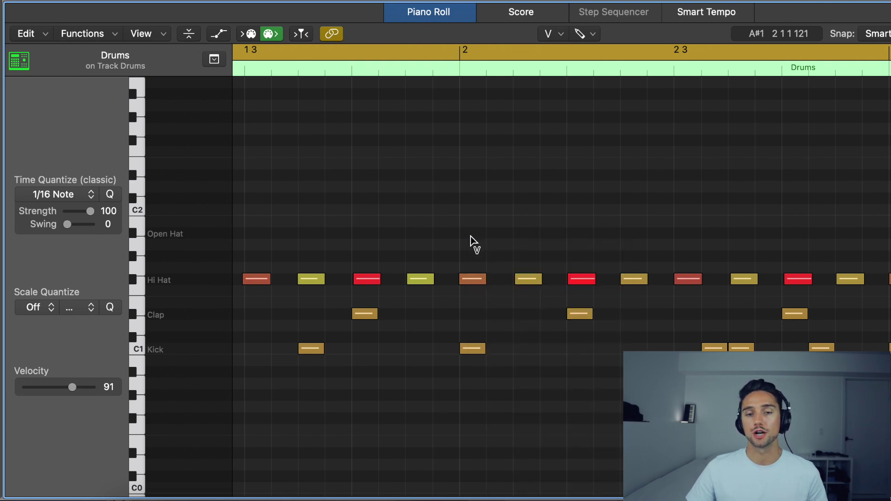
scroll(436, 288, left, 5)
mouse_move(510, 281)
mouse_down()
mouse_move(502, 297)
mouse_move(503, 288)
mouse_up()
scroll(603, 295, right, 10)
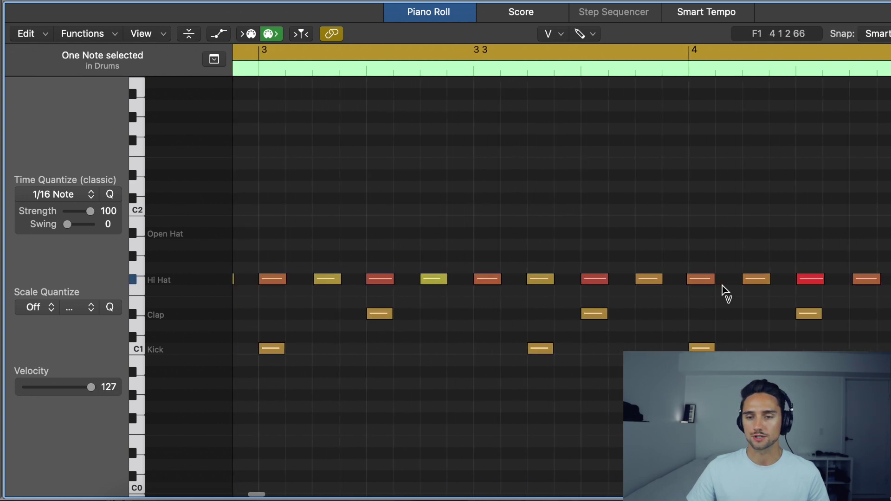
Vary the velocities of several individual hi-hat notes in bar 4 and return to the Pointer tool
scroll(812, 292, right, 3)
scroll(856, 283, right, 2)
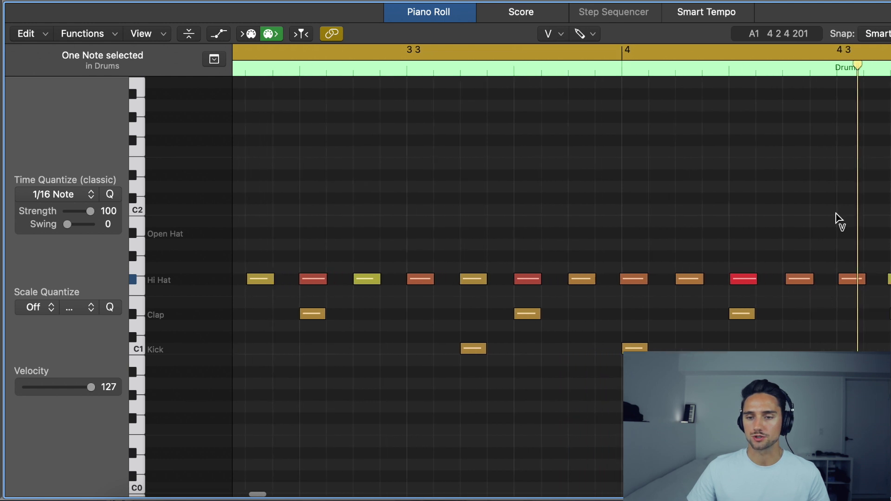
drag(853, 284, 806, 297)
click(806, 297)
scroll(753, 281, left, 5)
drag(749, 281, 750, 269)
drag(693, 281, 691, 294)
click(808, 294)
key(Escape)
key(Escape)
Select all clap and kick notes in the Drums region and open the Humanize MIDI transform for them
scroll(504, 204, left, 20)
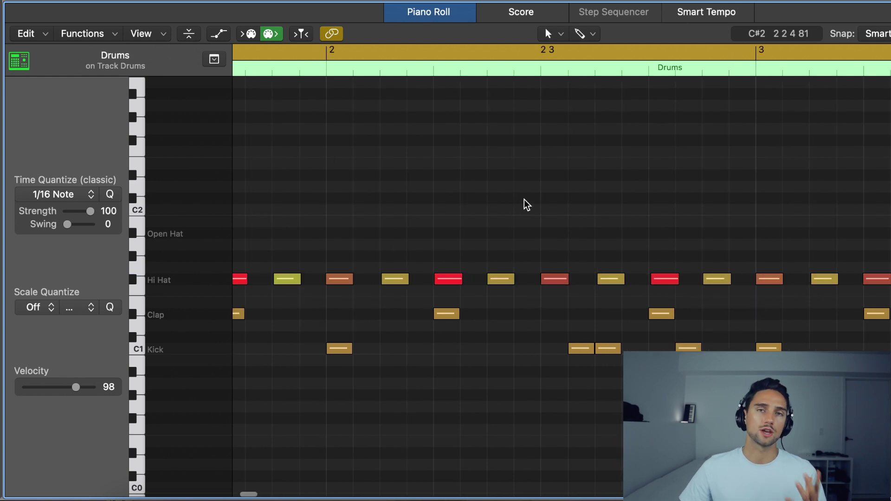
scroll(508, 204, left, 15)
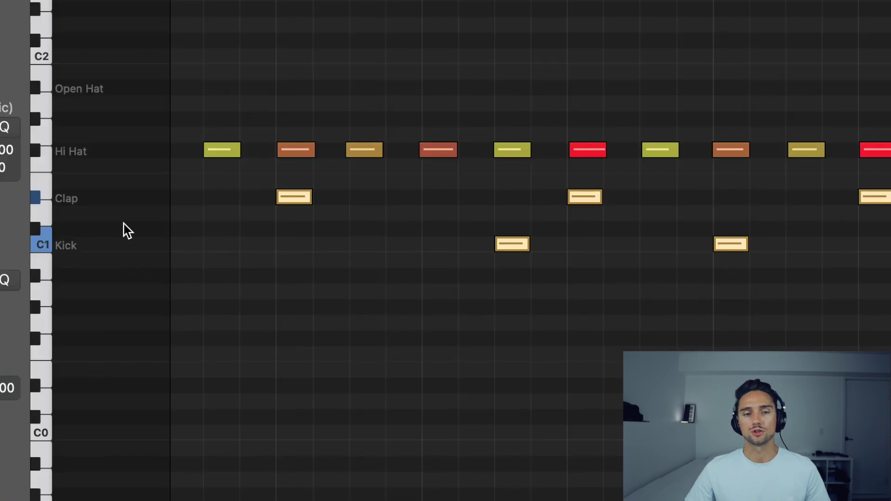
click(181, 330)
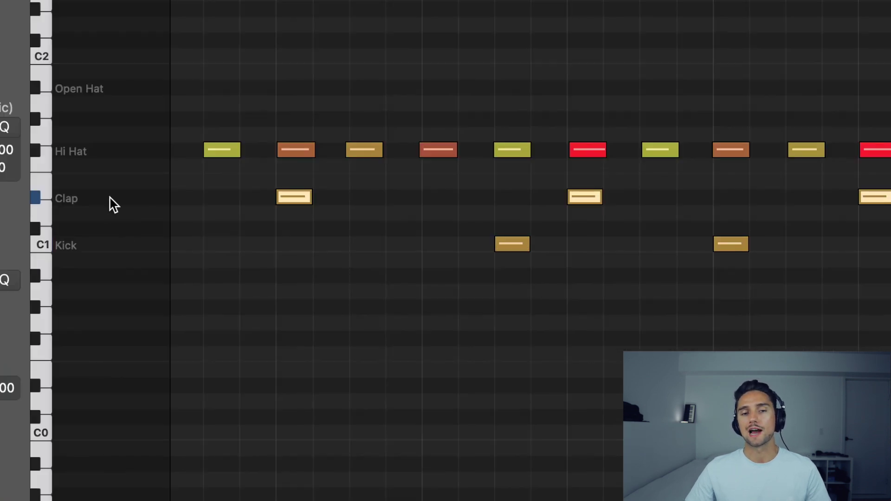
scroll(478, 234, left, 3)
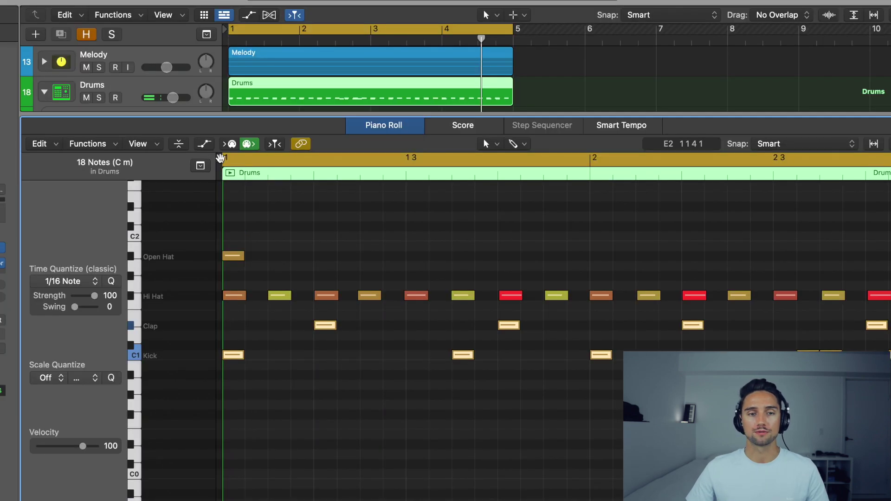
click(103, 146)
mouse_move(117, 289)
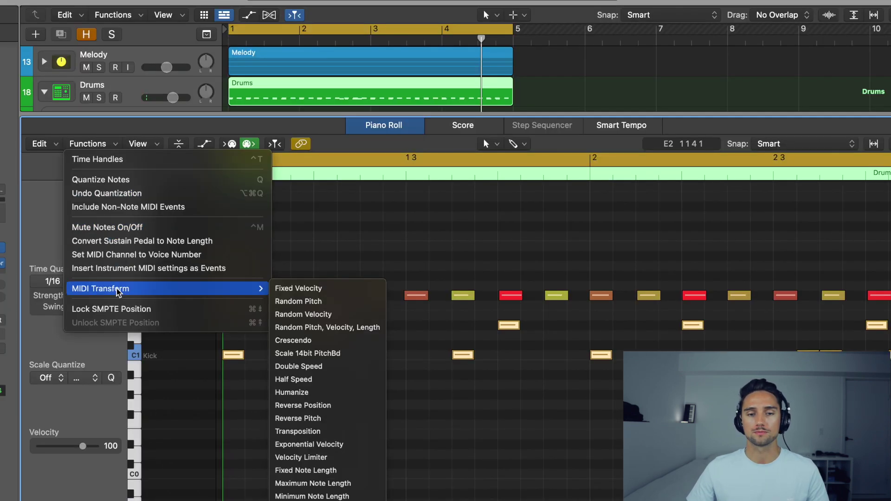
click(338, 394)
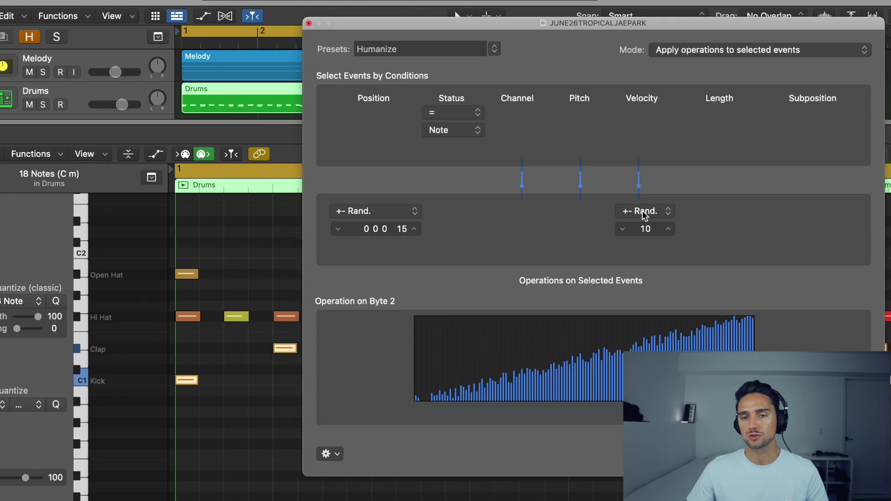
Humanize the selected clap and kick notes with velocity randomised by 7 and a smaller position randomisation than 15 ticks
click(622, 228)
click(623, 229)
click(623, 229)
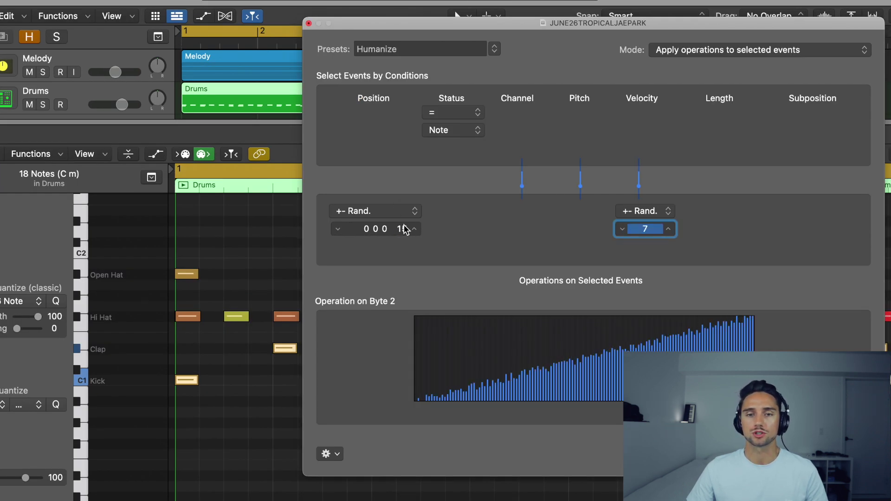
drag(401, 230, 342, 234)
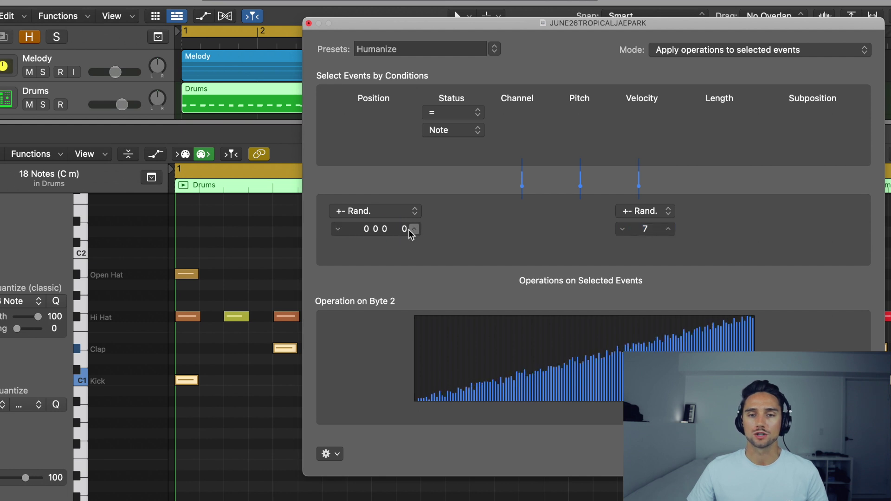
drag(403, 228, 403, 220)
key(Tab)
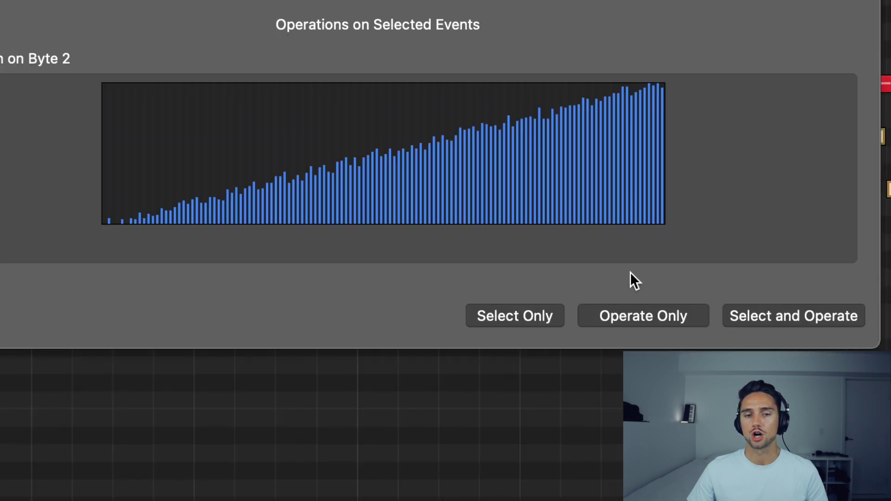
click(622, 320)
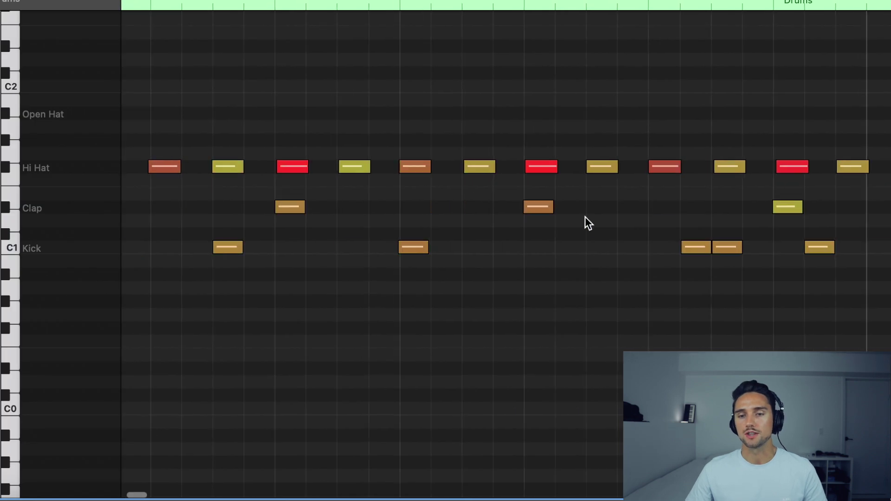
Examine how the humanized kick, clap and hat notes at the start of the Drums region sit against the grid
scroll(720, 250, up, 1)
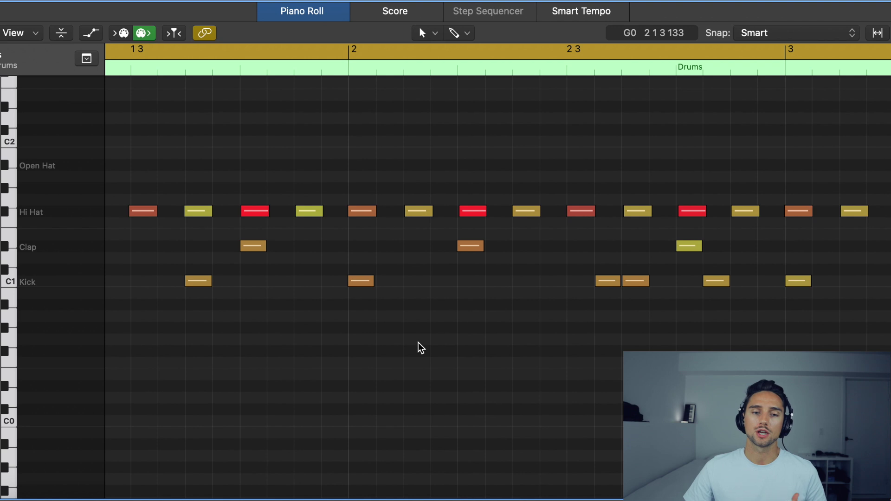
scroll(277, 266, left, 5)
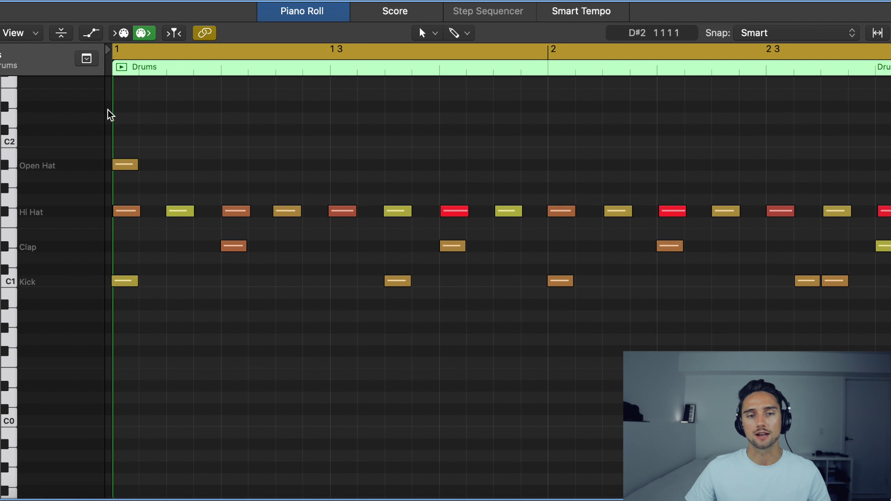
scroll(139, 165, down, 1)
scroll(140, 166, up, 2)
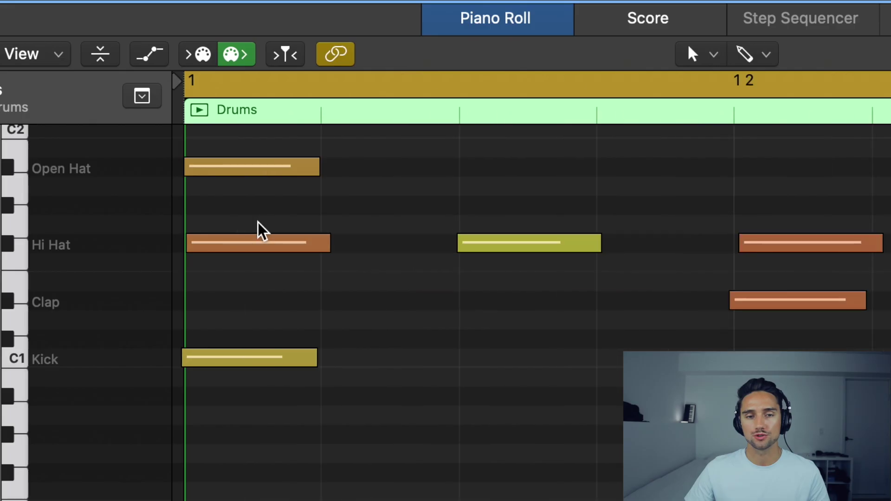
scroll(259, 231, up, 2)
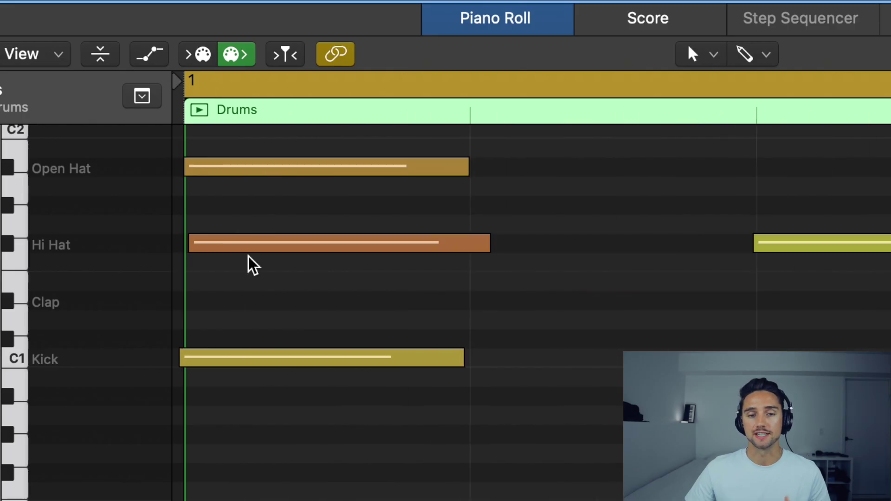
drag(231, 363, 185, 361)
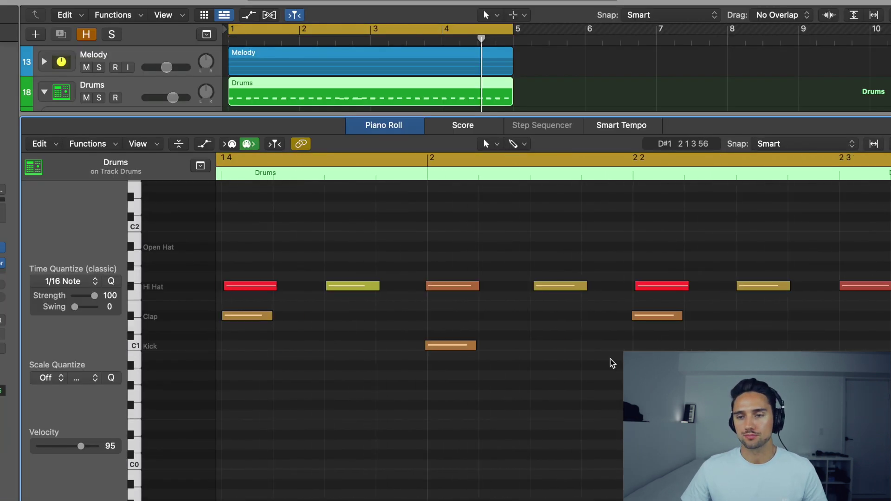
Examine the humanized drum notes from bar 2 to bar 4 against the grid and close the Piano Roll
scroll(533, 406, right, 5)
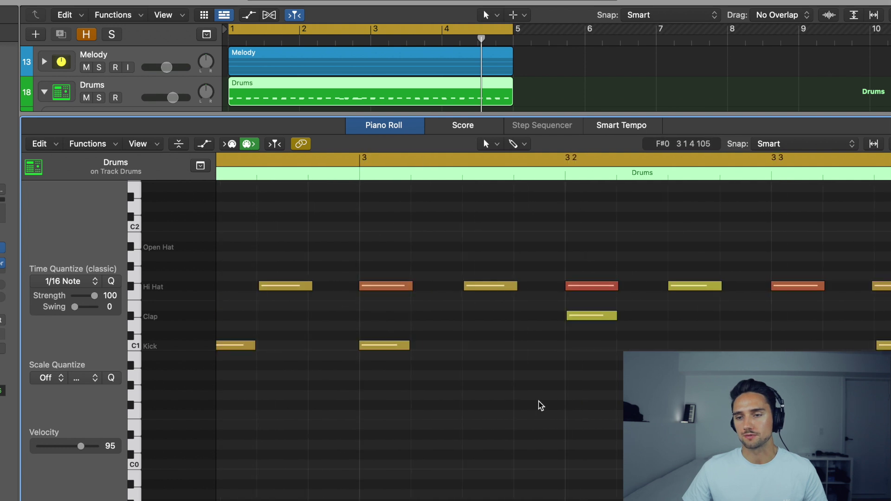
scroll(470, 307, down, 3)
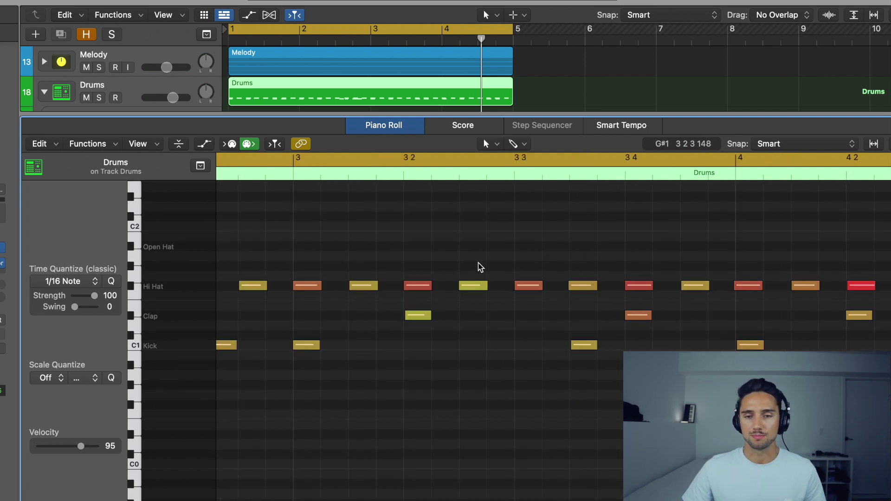
scroll(474, 275, up, 3)
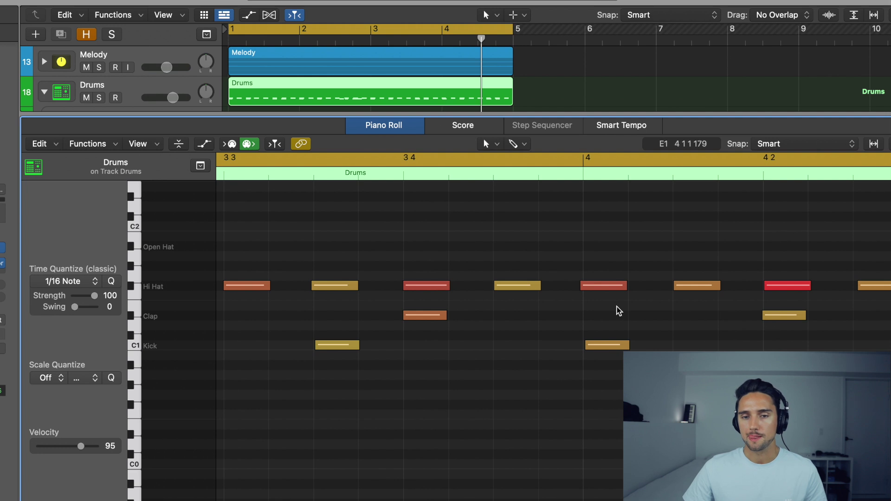
scroll(252, 285, left, 2)
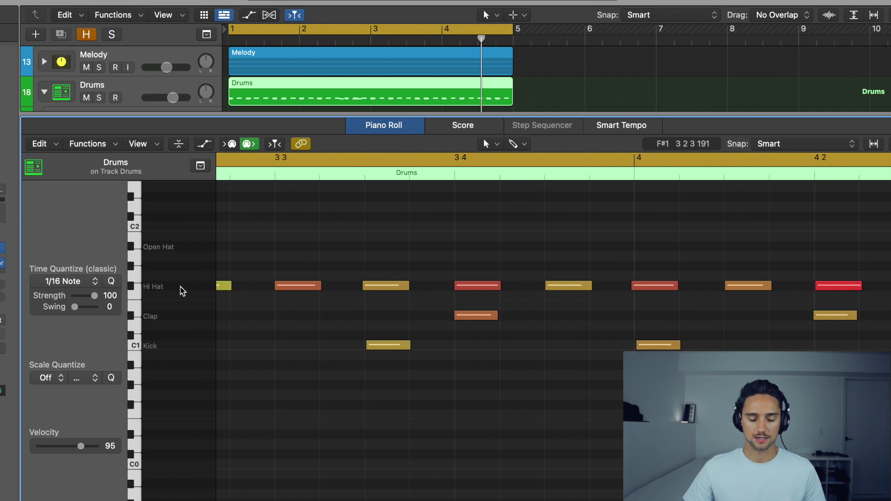
key(e)
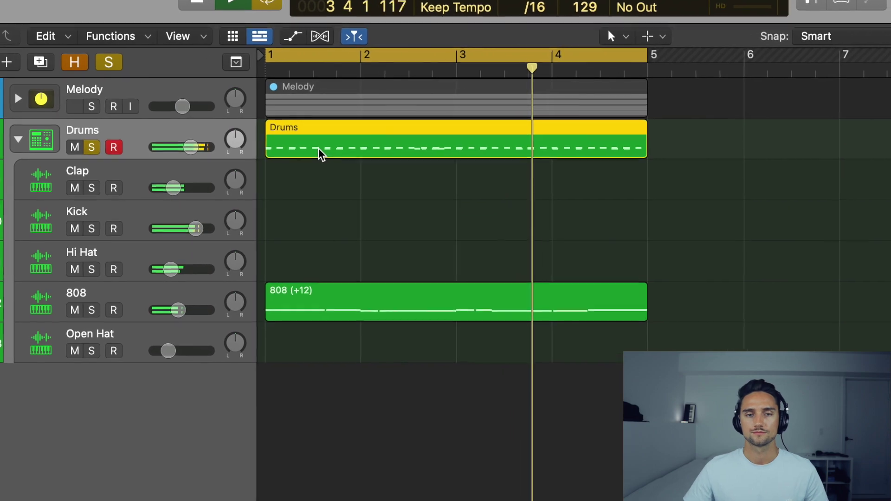
key(t)
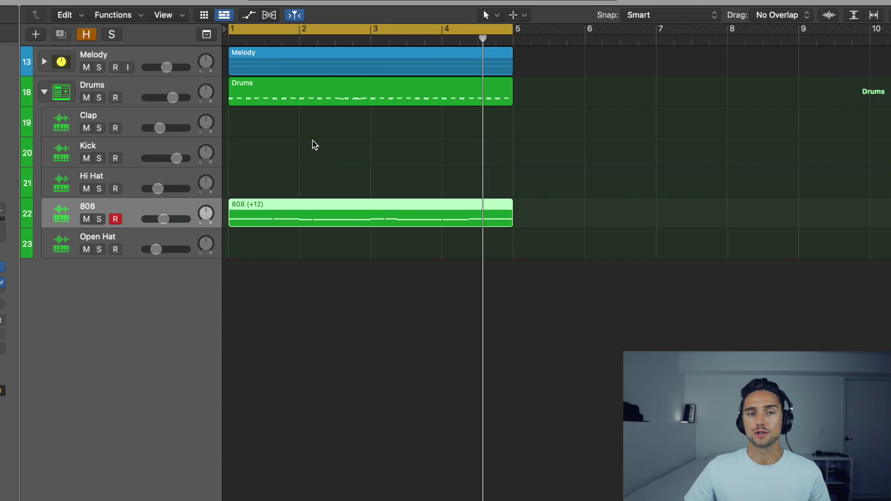
Select the Hi Hat track and inspect where its Bus 31 and Bus 32 sends lead
click(141, 90)
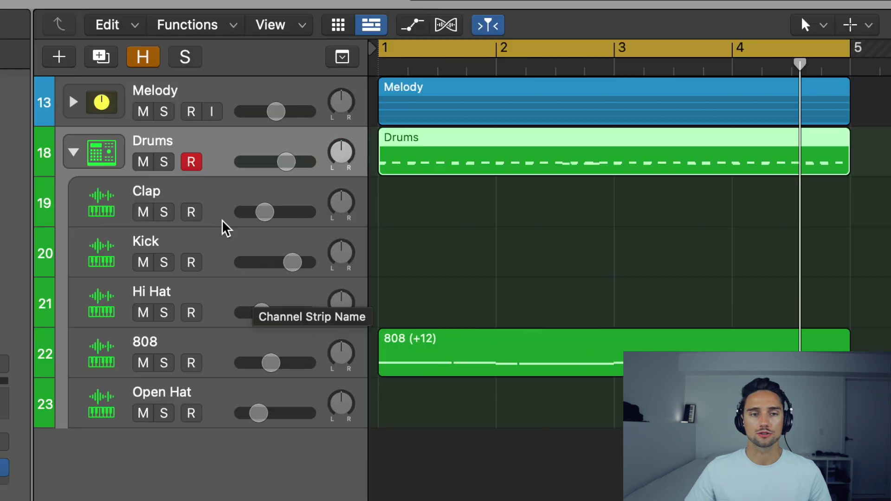
click(132, 186)
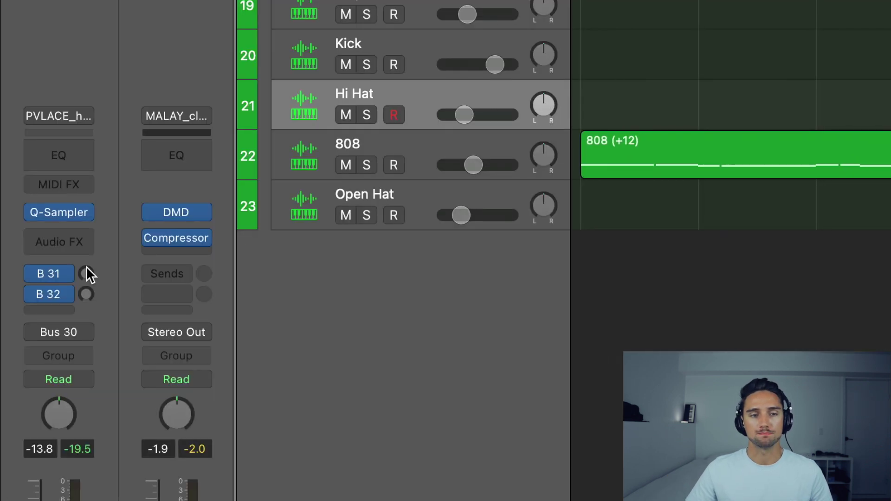
mouse_move(64, 297)
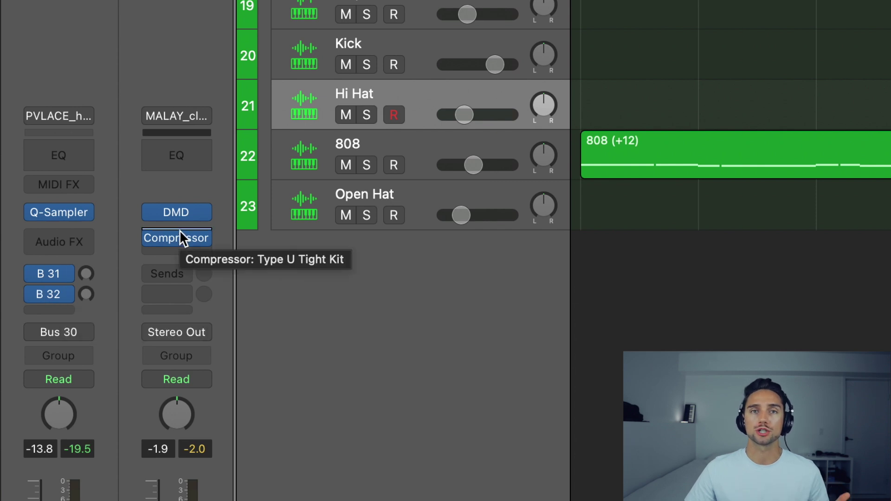
click(89, 275)
mouse_move(163, 237)
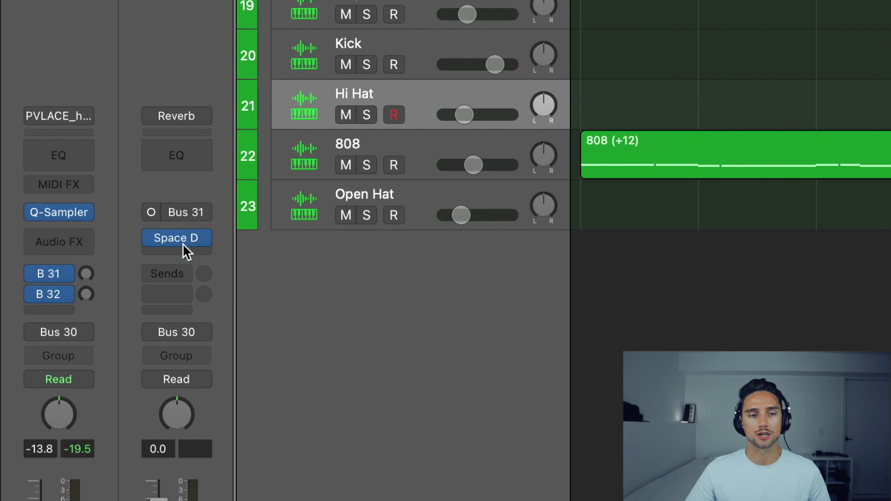
click(93, 293)
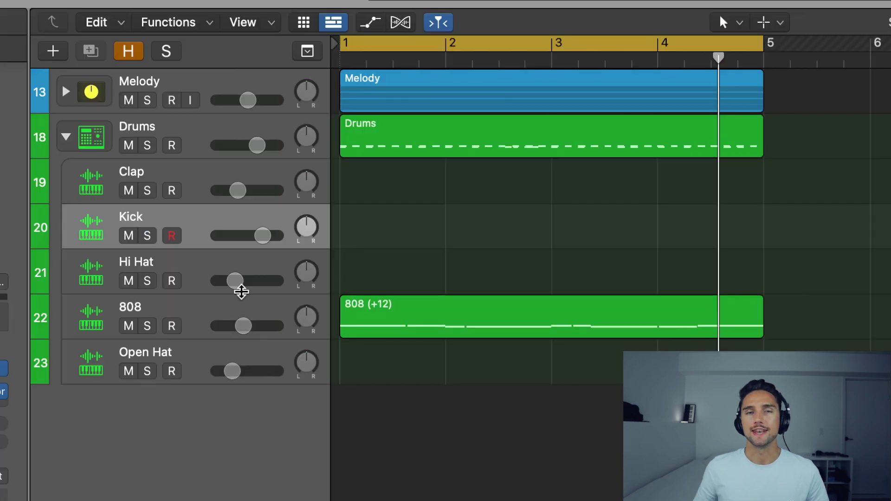
Step through the individual drum tracks from Clap to Open Hat and return to the Hi Hat track
key(Up)
key(Up)
key(Down)
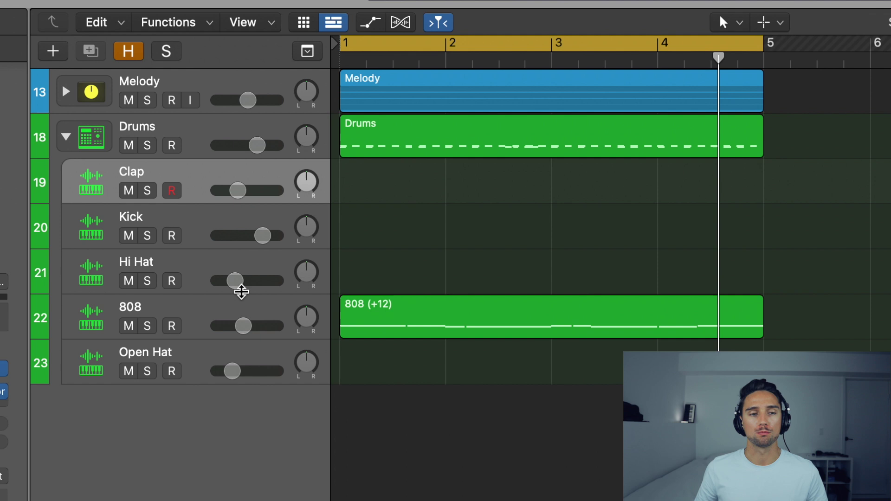
key(Down)
key(Down)
key(Down)
key(Down)
key(Up)
key(Up)
key(Up)
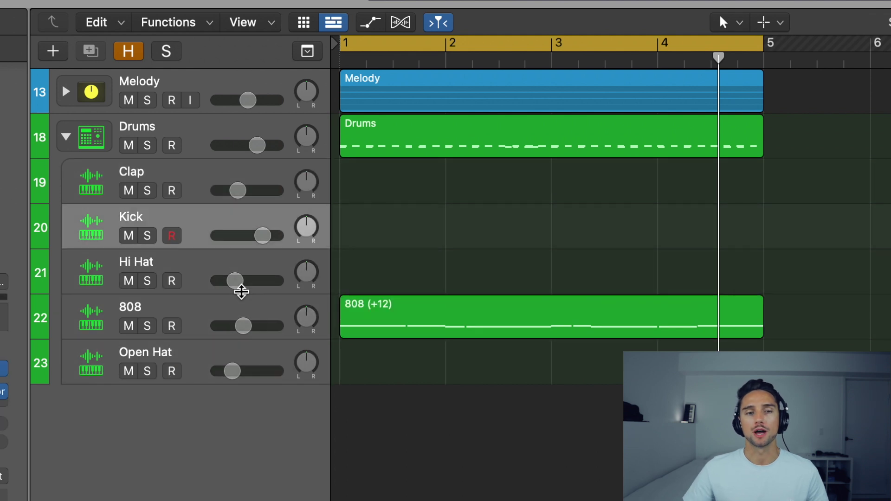
key(Up)
key(Down)
key(Down)
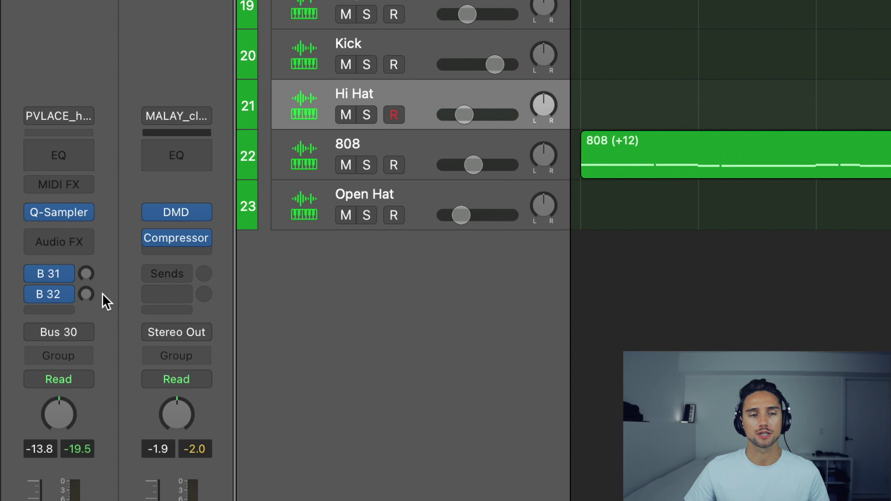
Send a small amount of the Hi Hat signal to the Delay on Bus 32
click(87, 273)
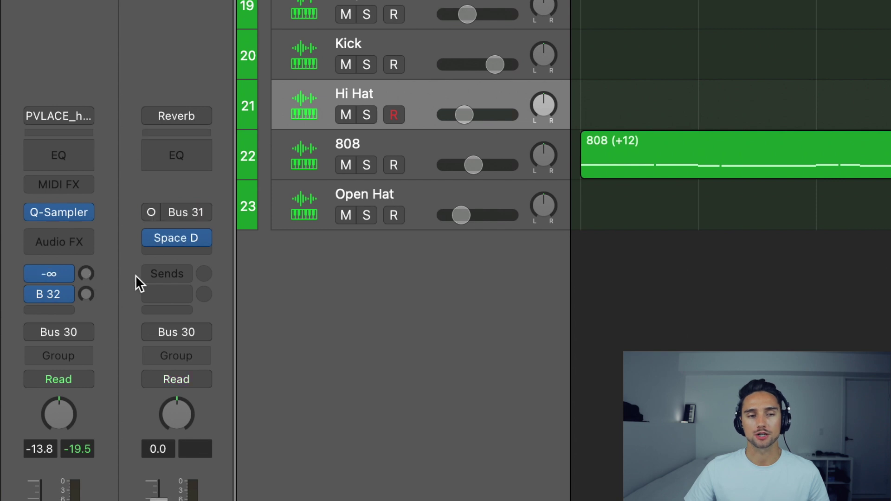
click(86, 297)
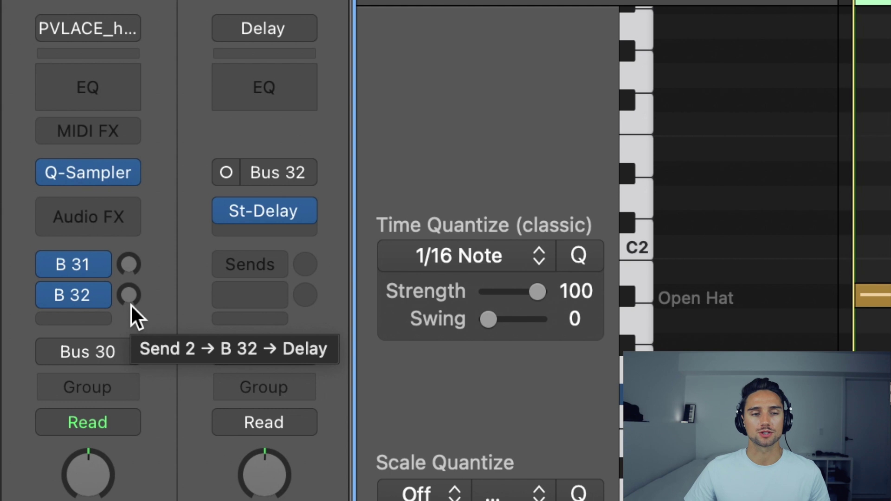
drag(129, 297, 129, 201)
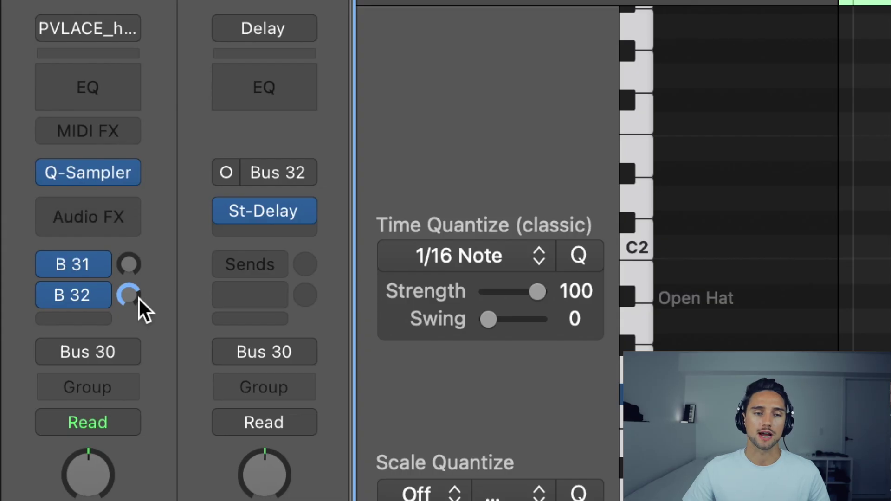
drag(138, 298, 139, 331)
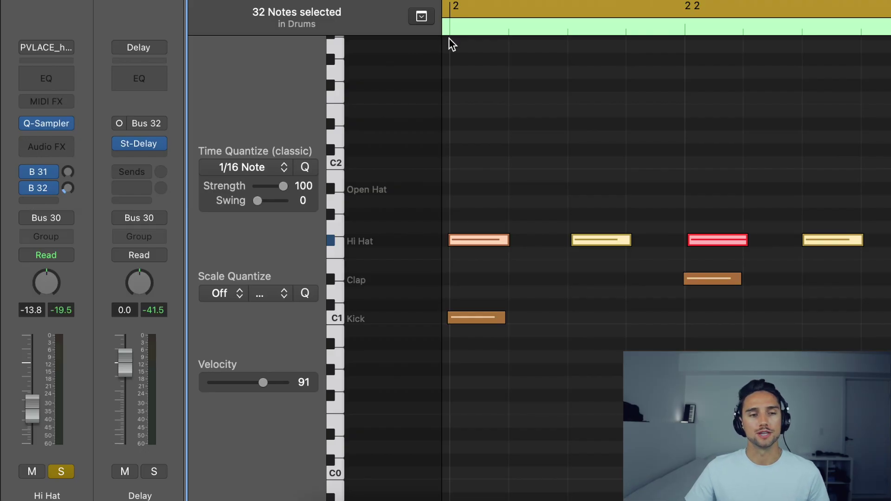
Insert the Tremolo modulation effect on the Hi Hat channel and browse its saved settings
click(64, 148)
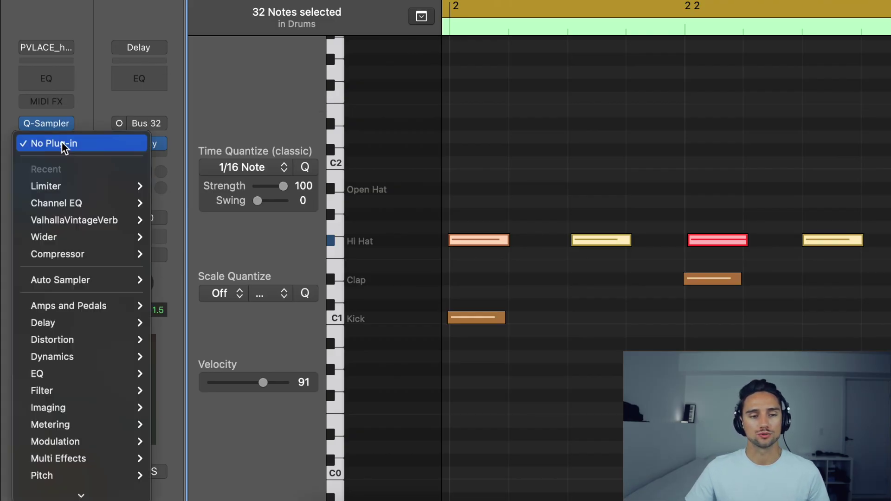
mouse_move(88, 445)
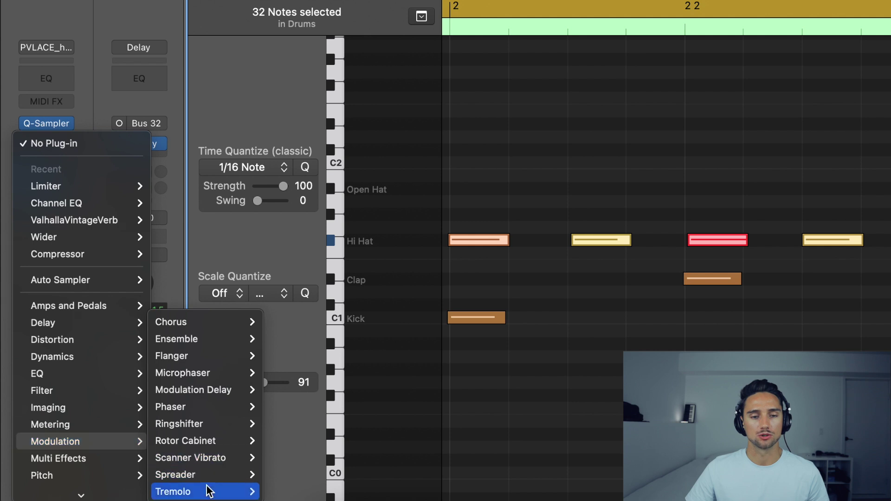
click(289, 480)
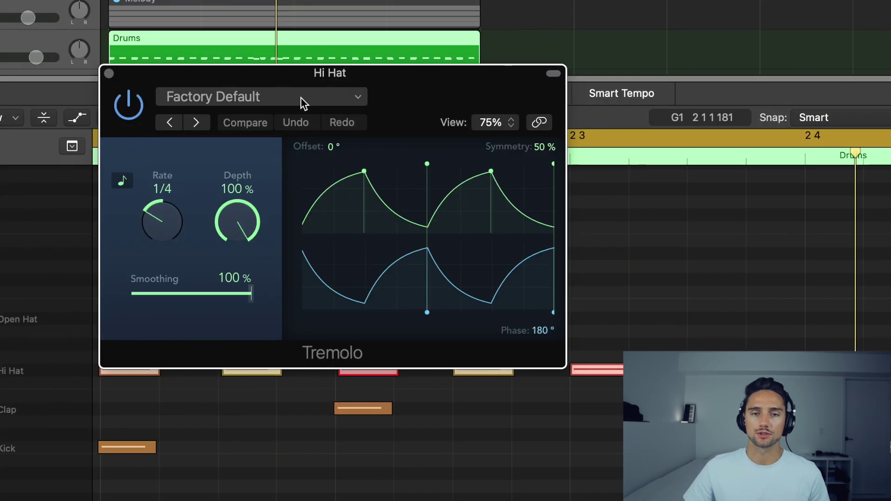
click(269, 99)
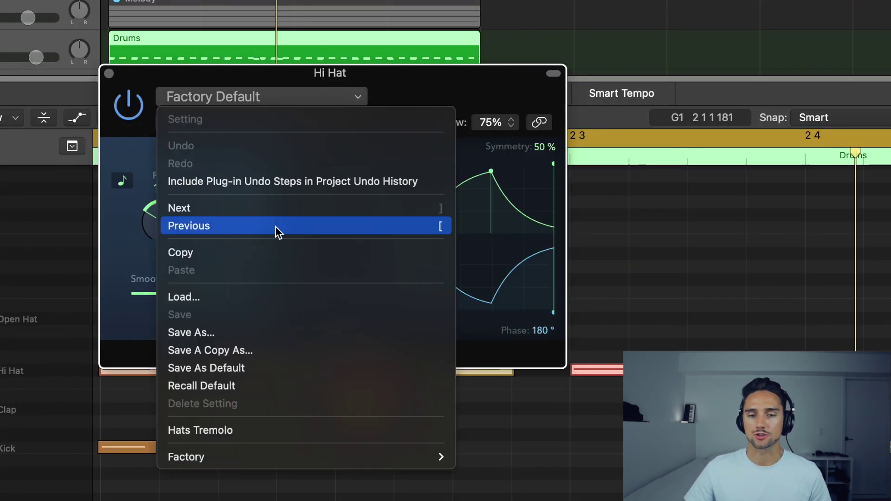
click(240, 431)
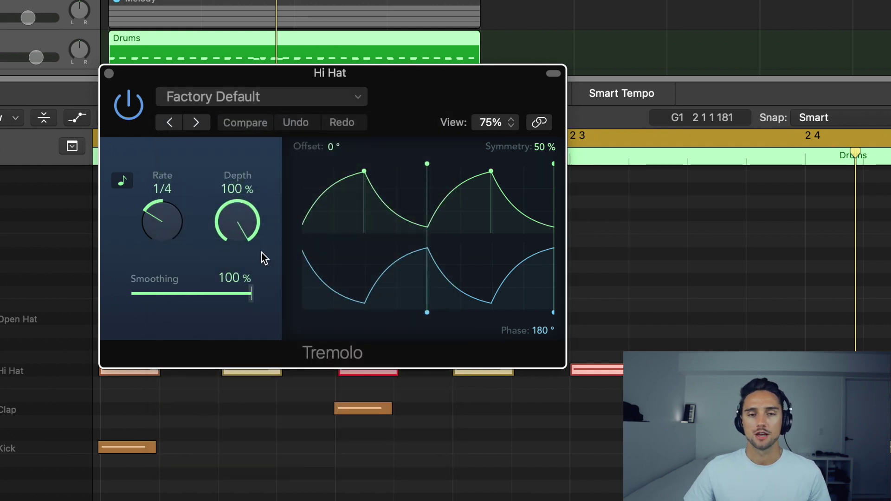
Set the Hi Hat Tremolo's rate to 1/2 and lower its depth to about 52 %
drag(168, 222, 167, 229)
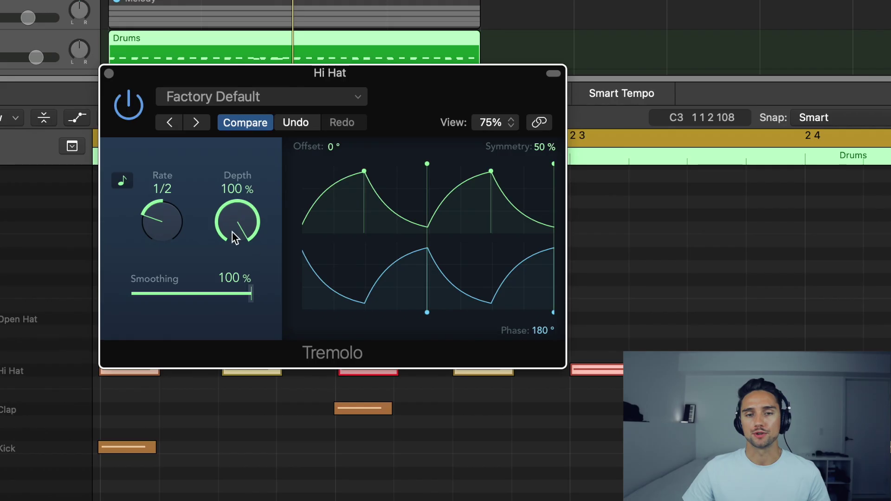
drag(236, 227, 224, 323)
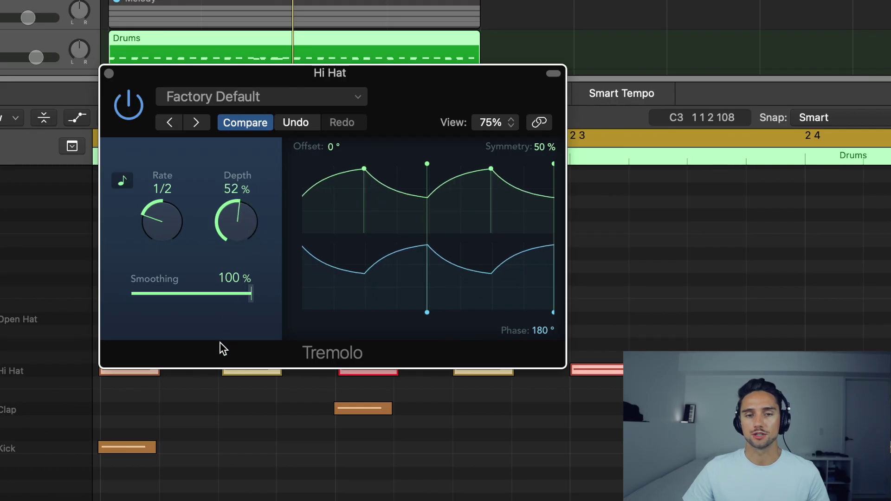
drag(224, 213, 224, 238)
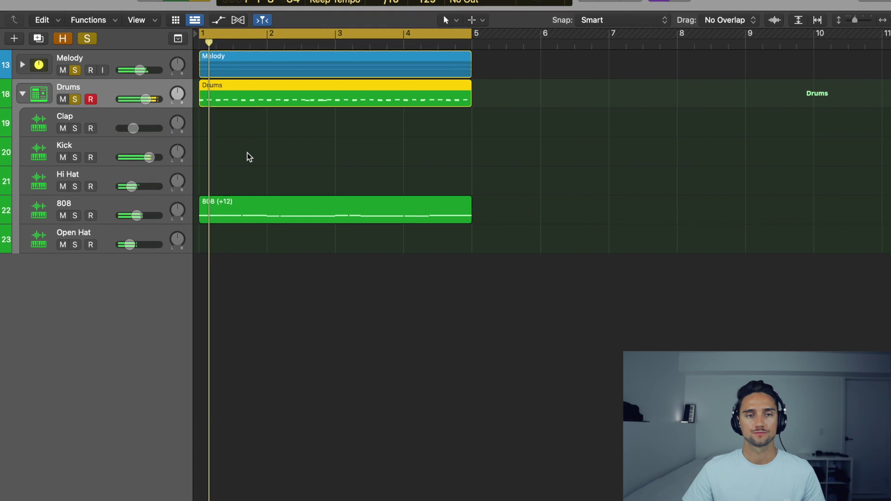
Lower the Melody track's volume slightly while it plays together with the drums
drag(138, 65, 136, 65)
click(229, 100)
double_click(255, 55)
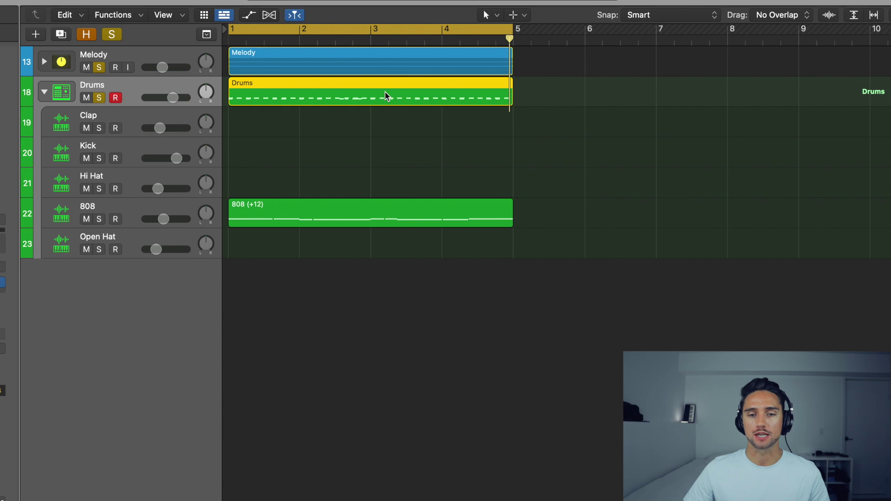
Open the Drums region in the Piano Roll and view its notes in bars 3 and 4
double_click(384, 93)
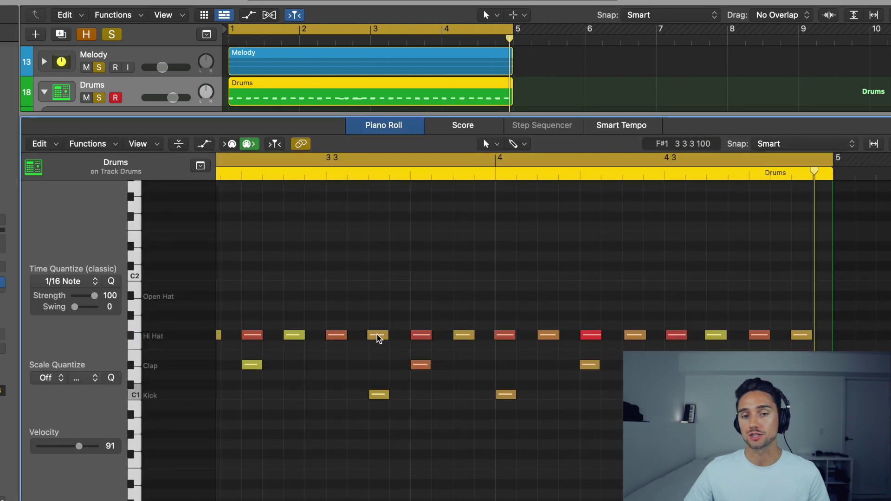
scroll(439, 370, left, 3)
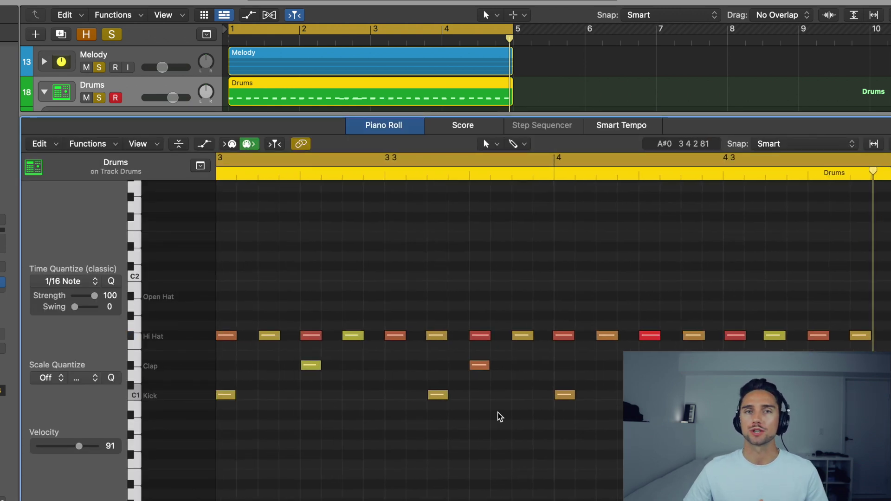